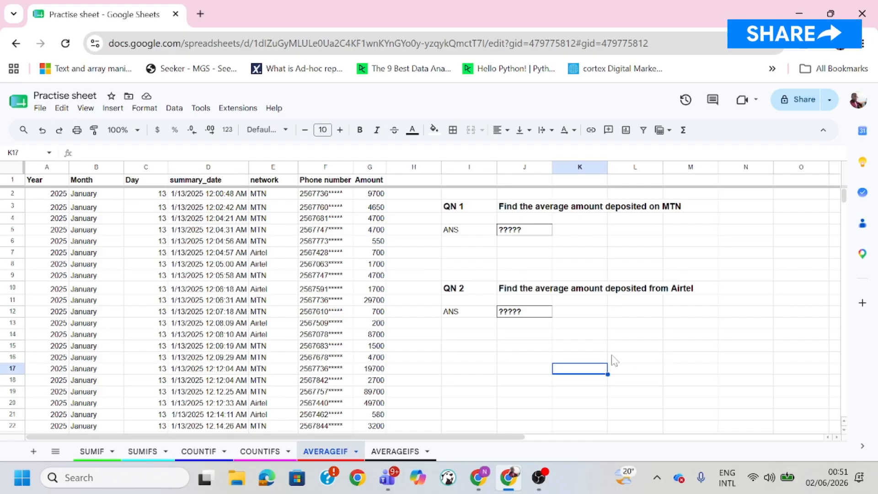
- Review the deposit records and the two questions about average amounts deposited on MTN and from Airtel
scroll(208, 305, "down", 14)
scroll(208, 305, "up", 14)
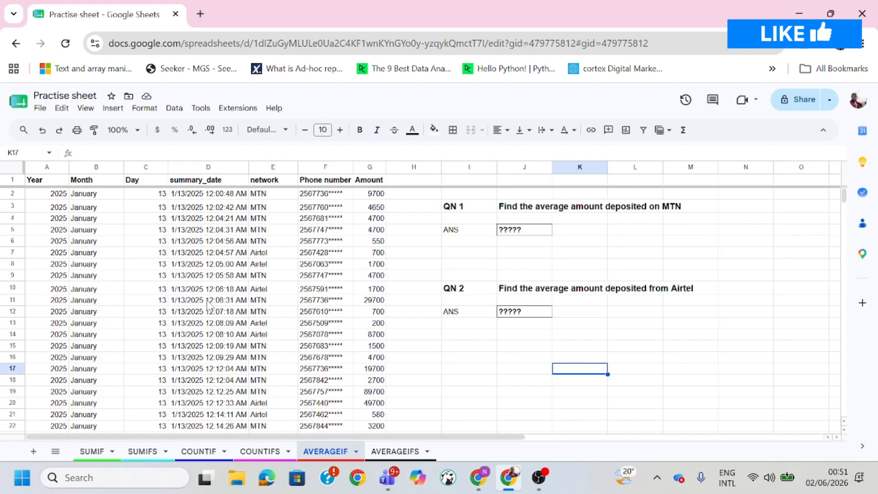
scroll(208, 305, "down", 10)
scroll(208, 305, "up", 10)
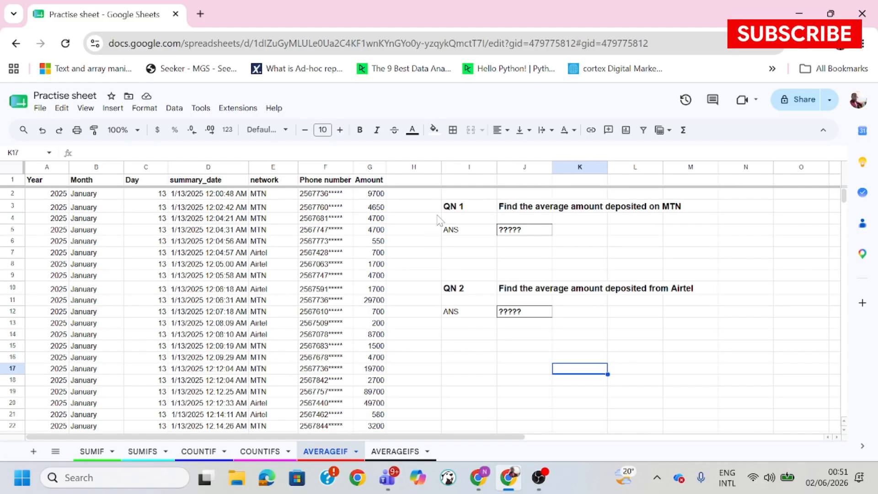
left_click_drag(454, 211, 656, 335)
left_click(692, 360)
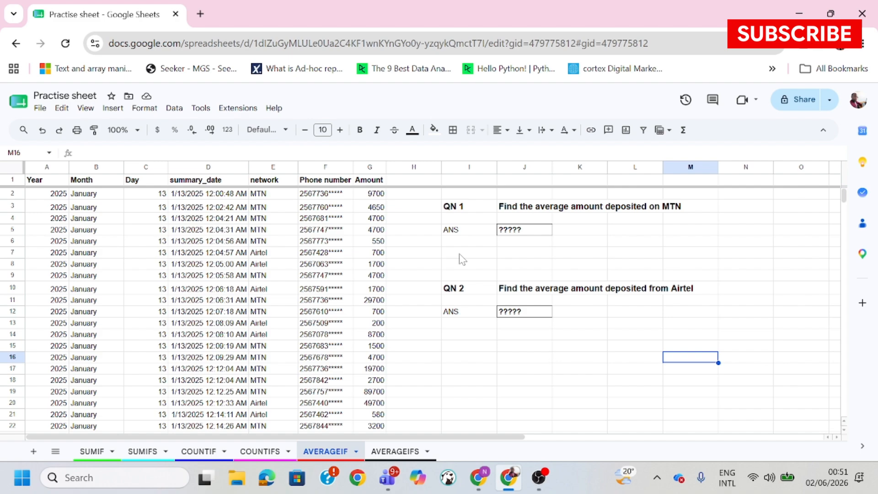
left_click(460, 209)
left_click_drag(460, 208, 662, 328)
left_click(652, 414)
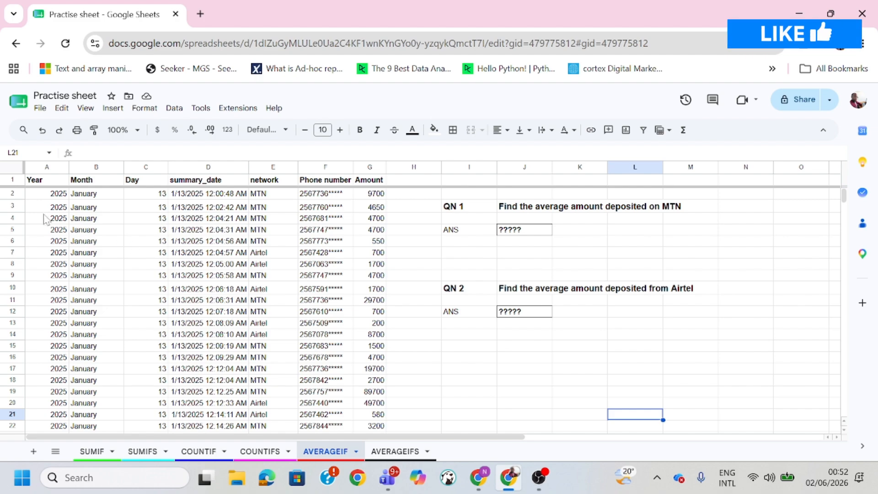
- Inspect each field of the record in row 3, from Year in column A through Amount in column G
left_click(57, 210)
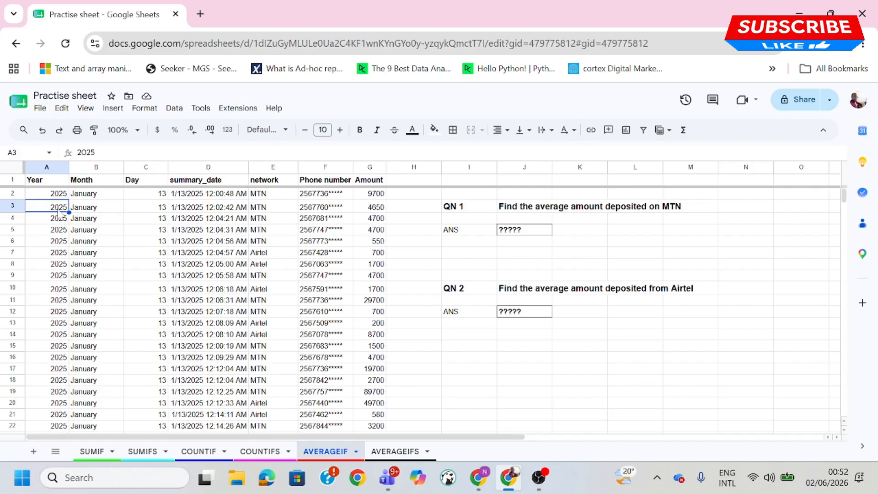
left_click(104, 209)
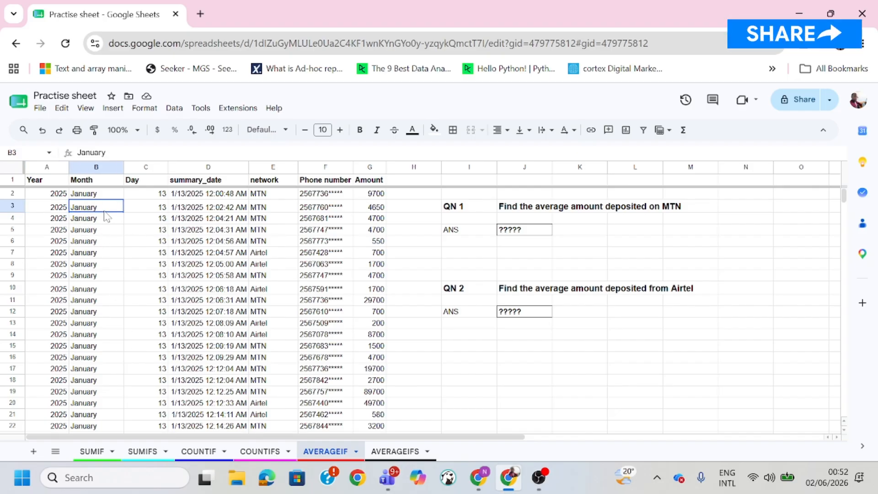
left_click(152, 209)
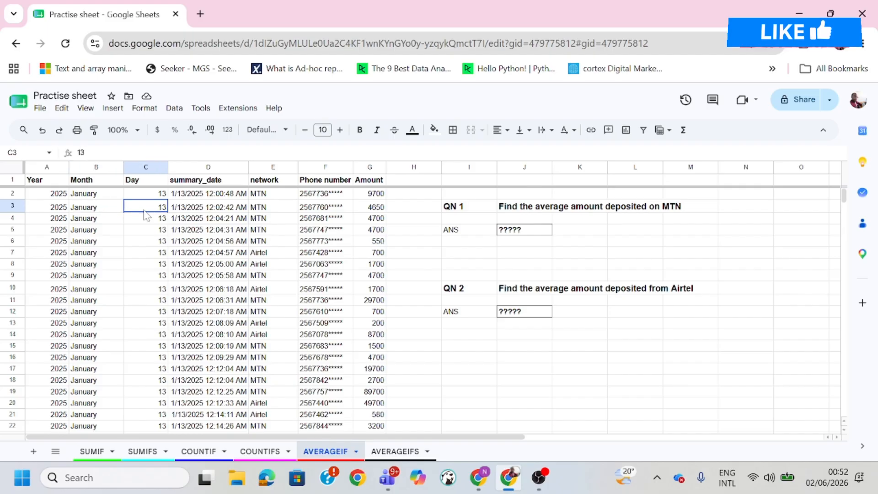
left_click(190, 209)
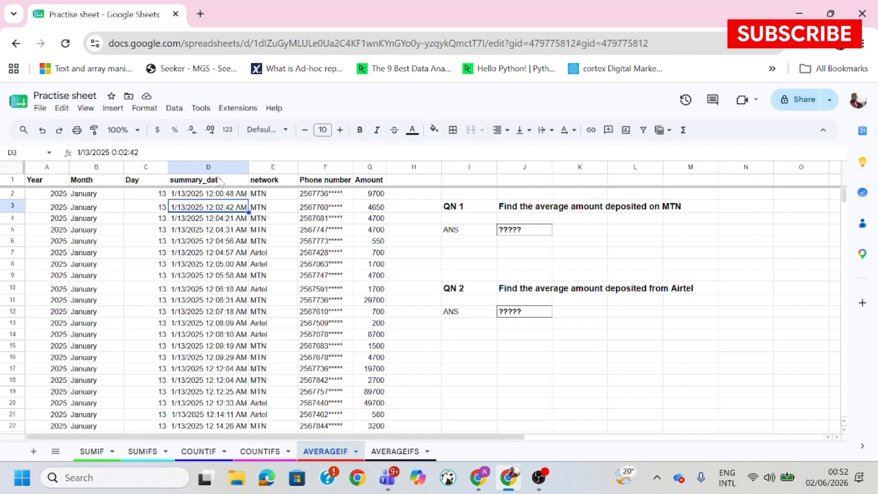
left_click(283, 211)
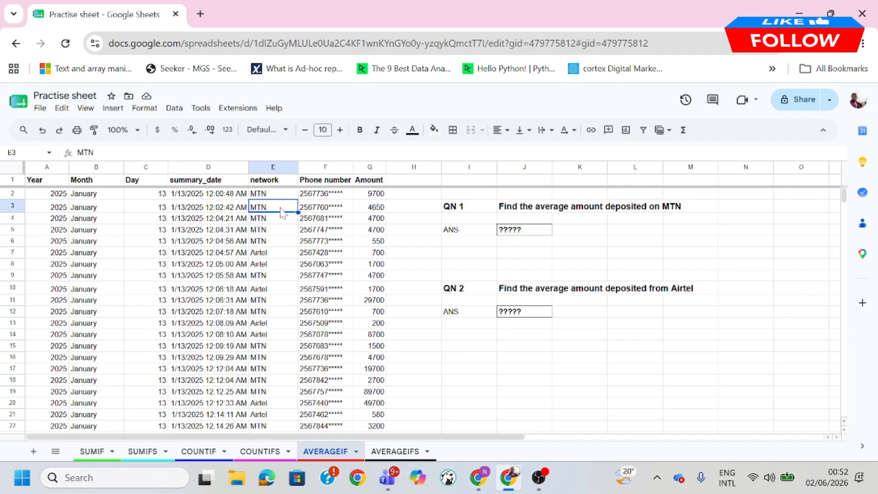
left_click(314, 212)
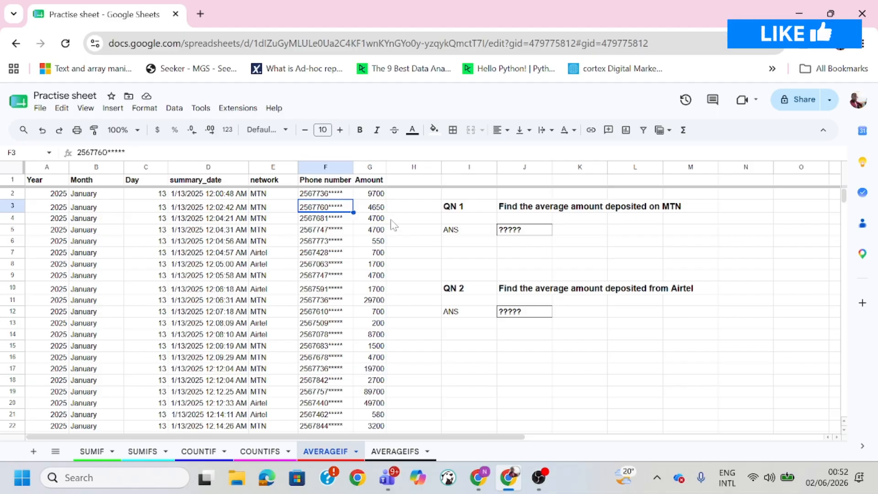
left_click(378, 212)
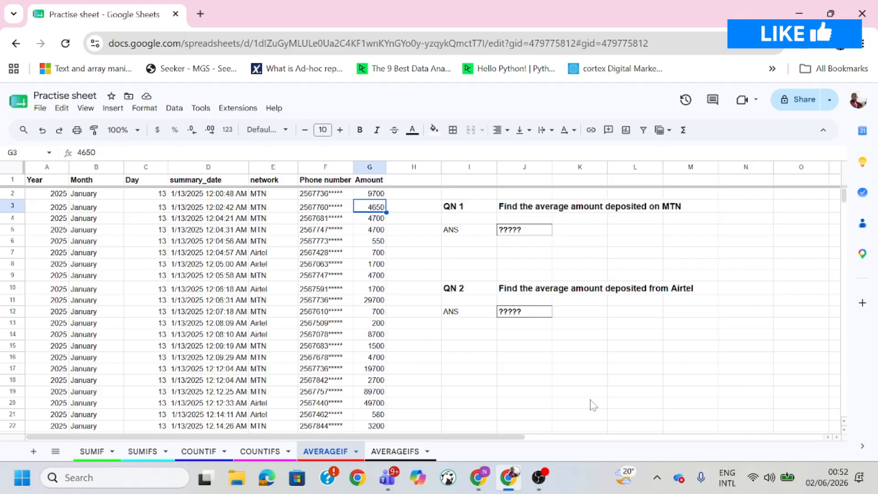
- Clear the QN 1 answer placeholder in J5, start an AVERAGEIF formula there and show the function's argument help
left_click(539, 233)
key("Delete")
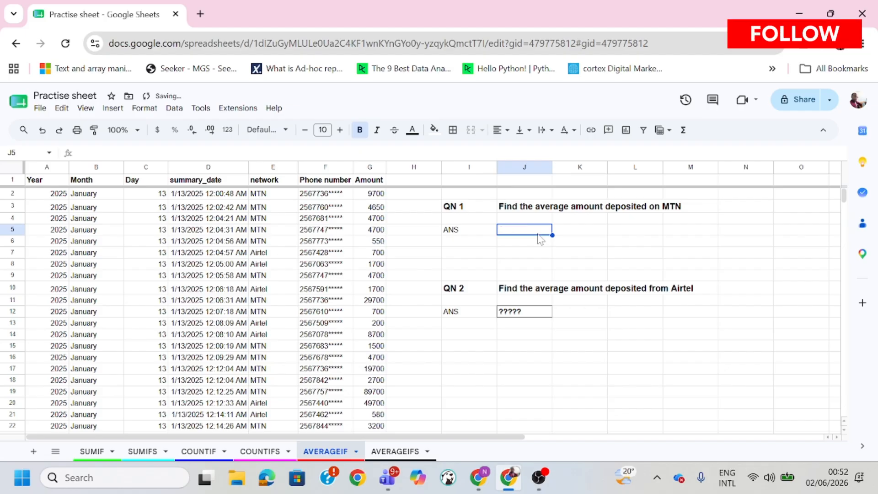
type("=")
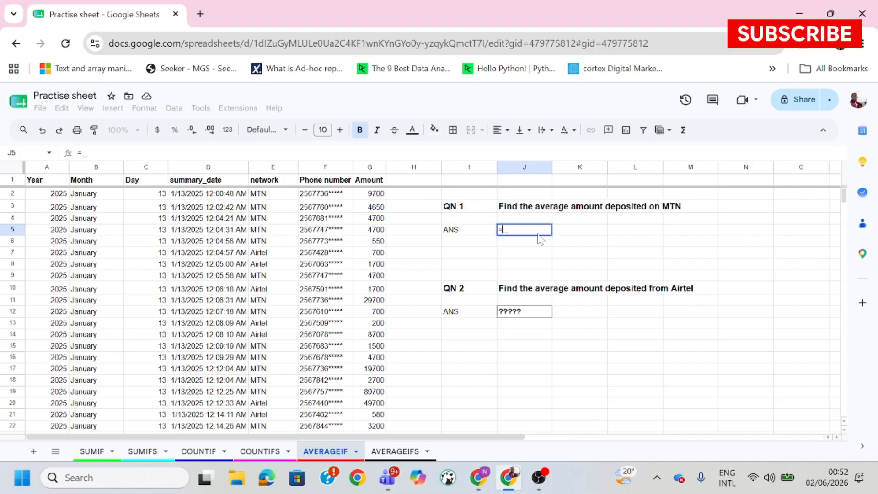
type("av")
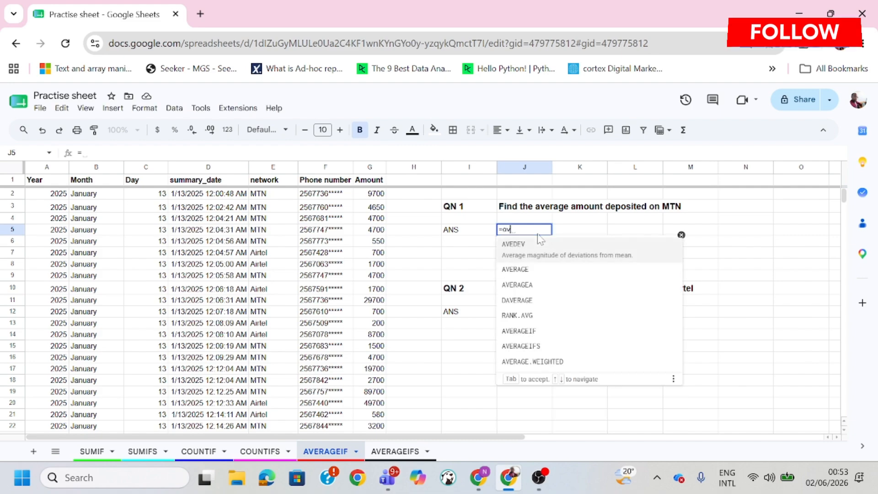
type("era")
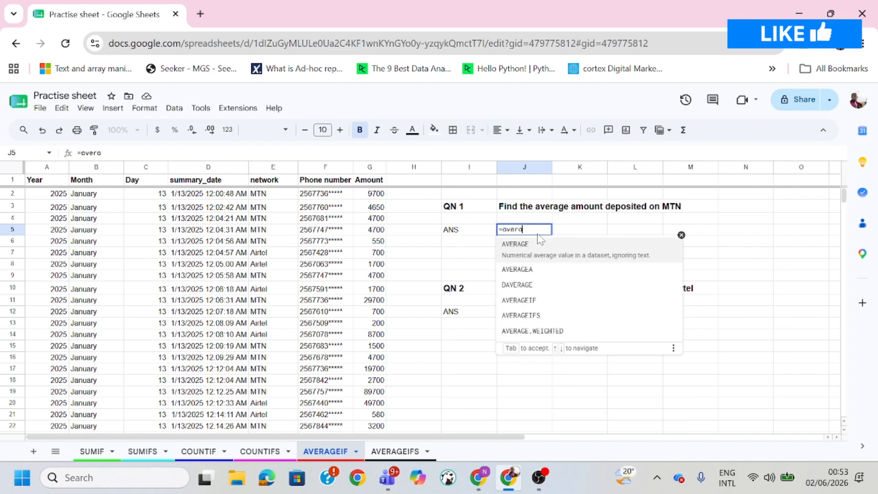
type("ge")
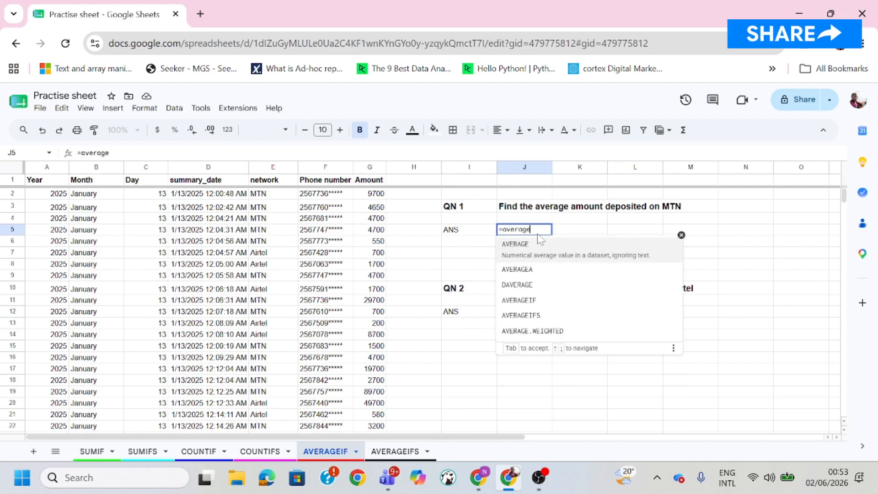
type("if")
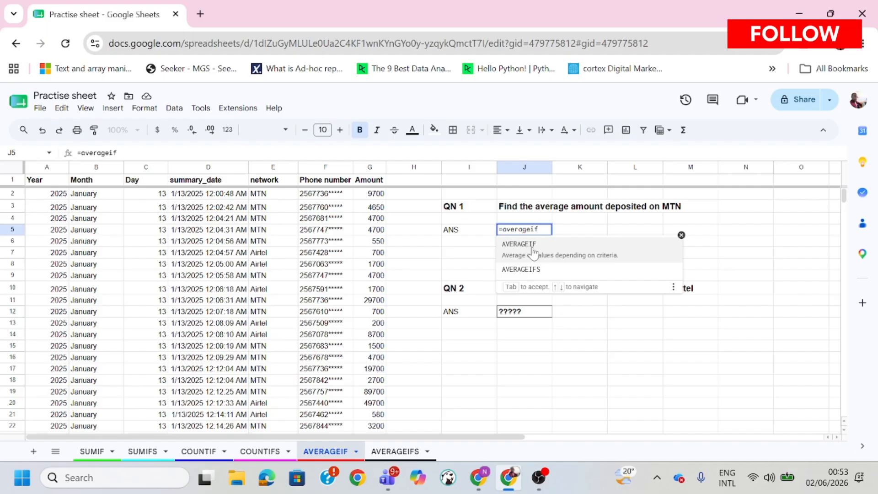
left_click(533, 252)
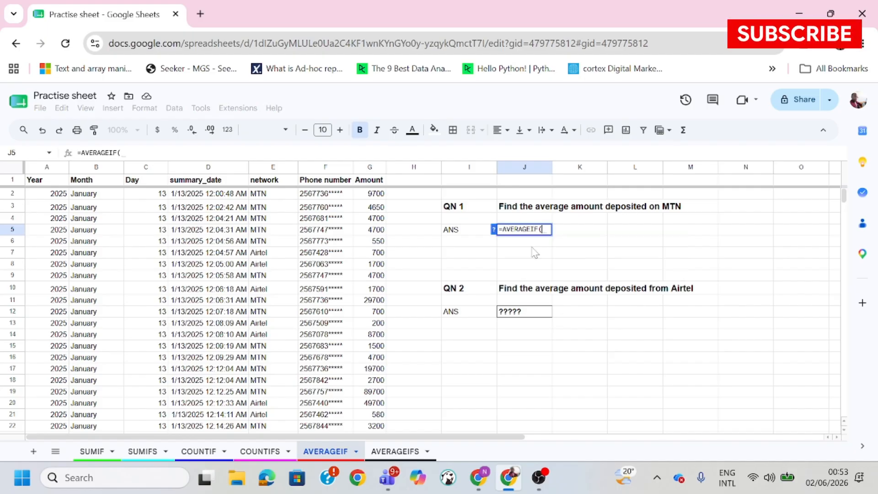
left_click(493, 230)
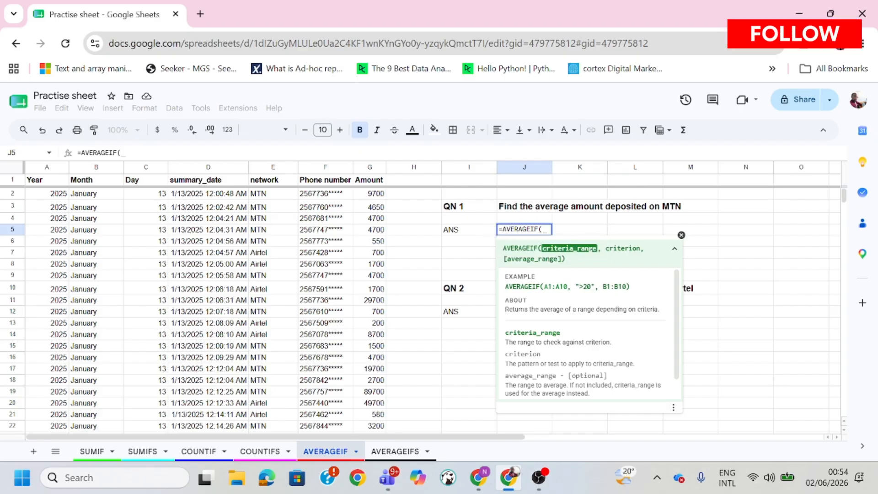
- Complete the J5 formula as =AVERAGEIF(E:E,"MTN",G:G), using the network column as criteria range and the Amount column as average range
left_click(269, 170)
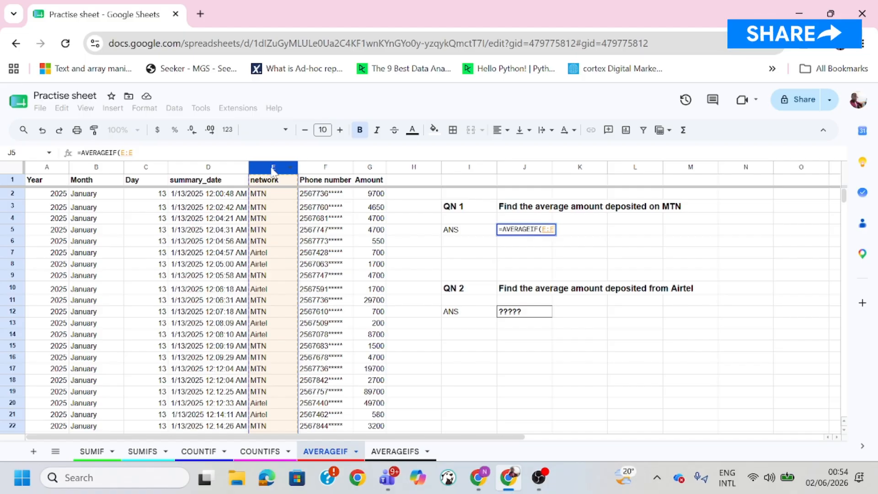
type(",")
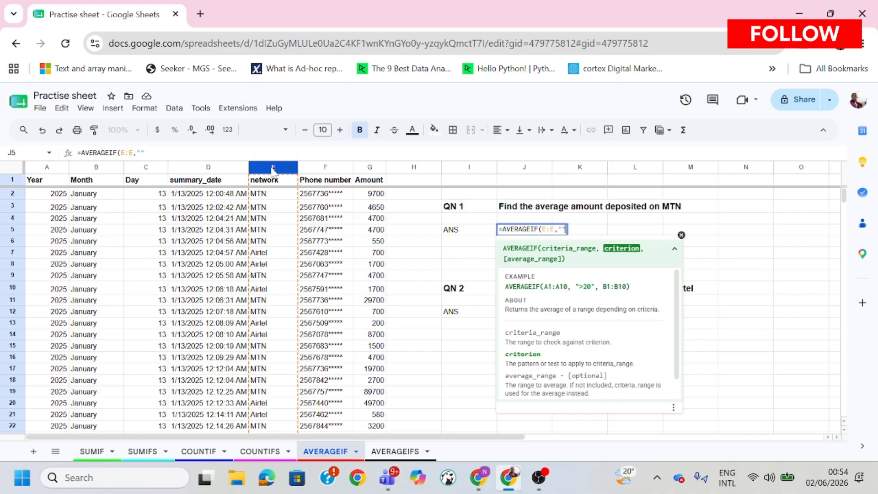
type("\"\"")
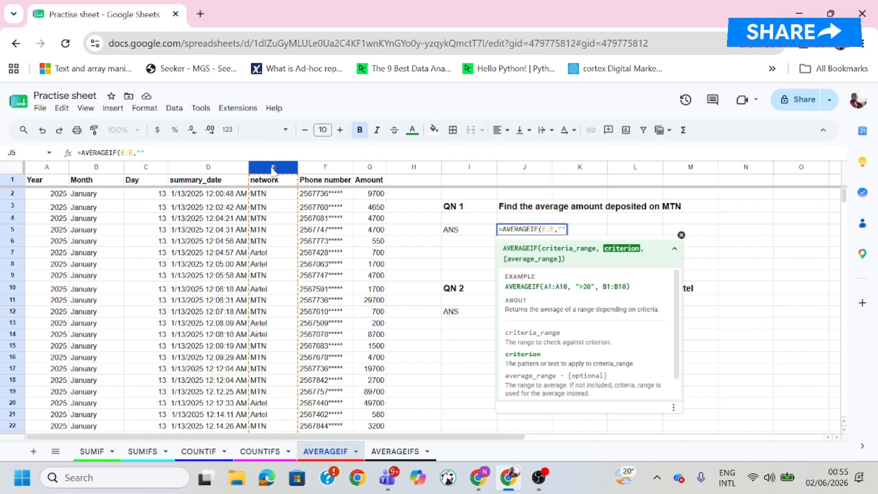
type("MTN\"")
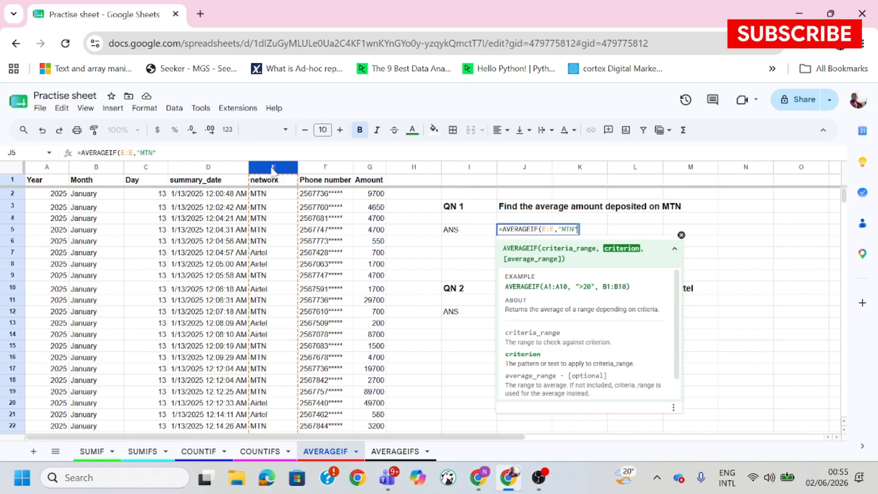
type(",")
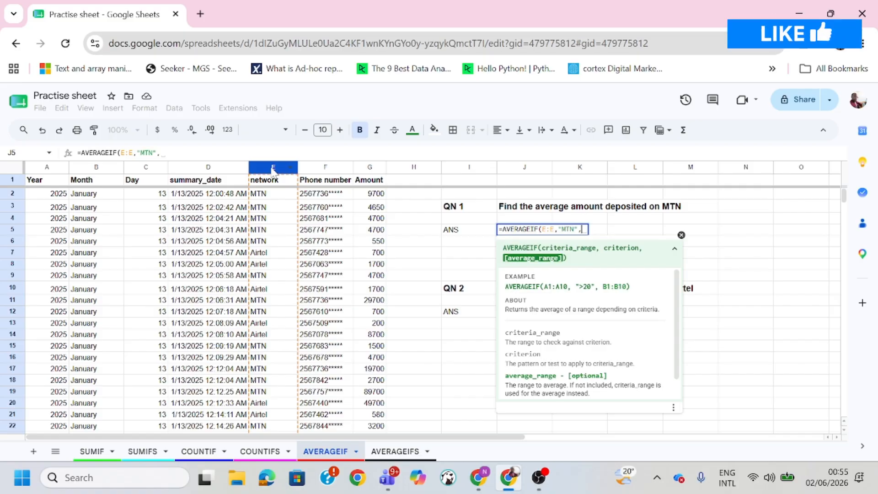
left_click(370, 167)
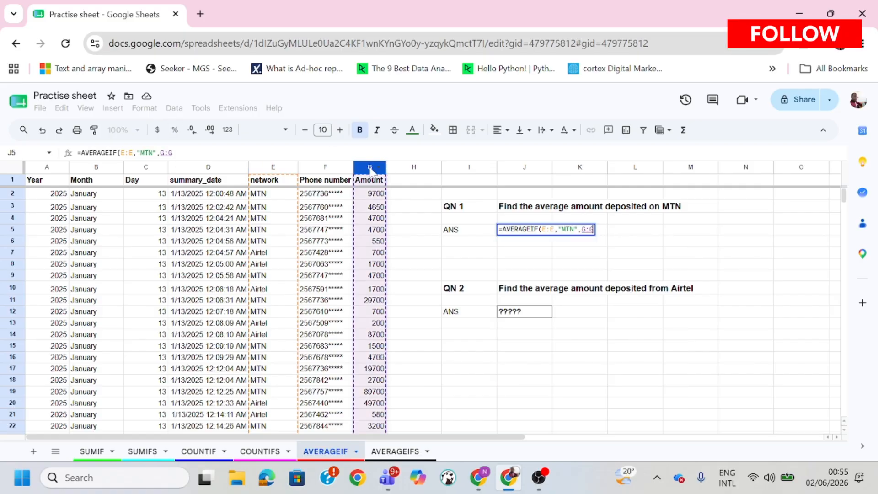
type(")")
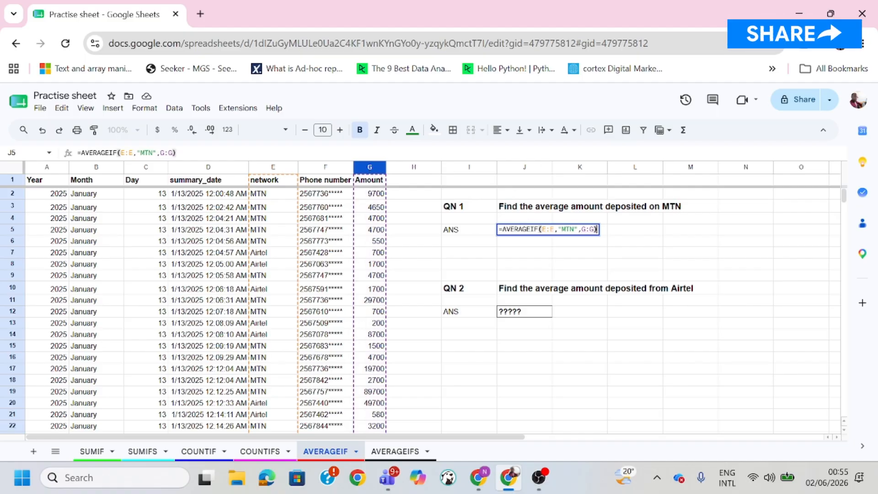
key("Return")
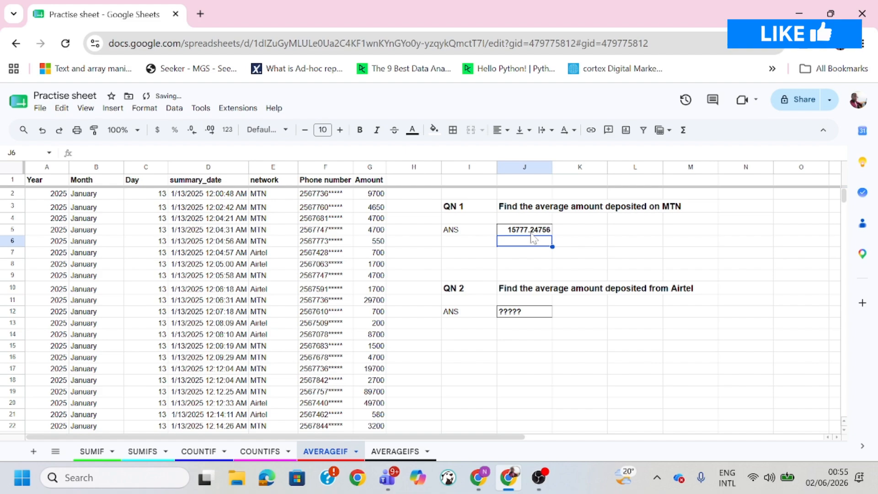
- Enlarge the formula bar and inspect the AVERAGEIF formula in J5 without editing it
left_click(535, 231)
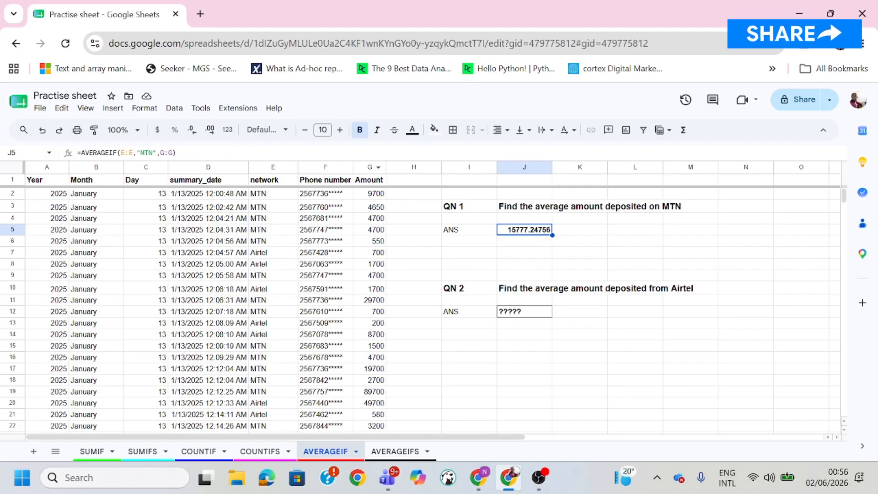
left_click_drag(359, 160, 355, 191)
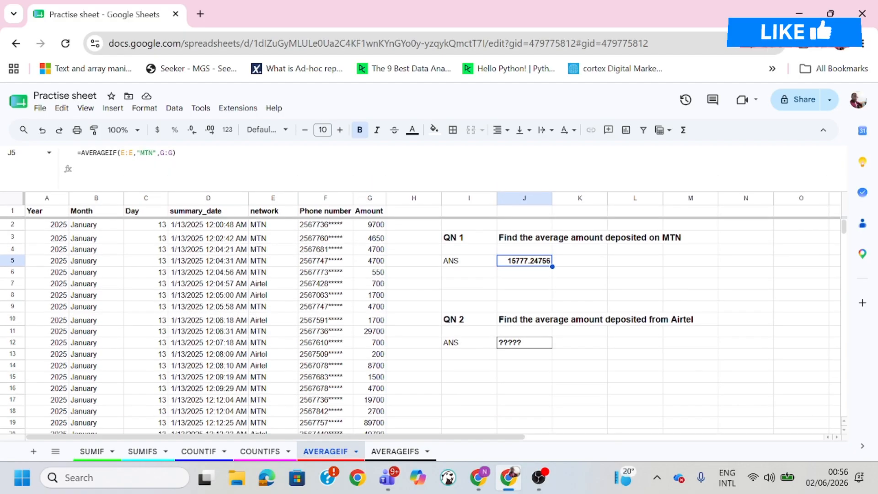
left_click_drag(82, 152, 176, 153)
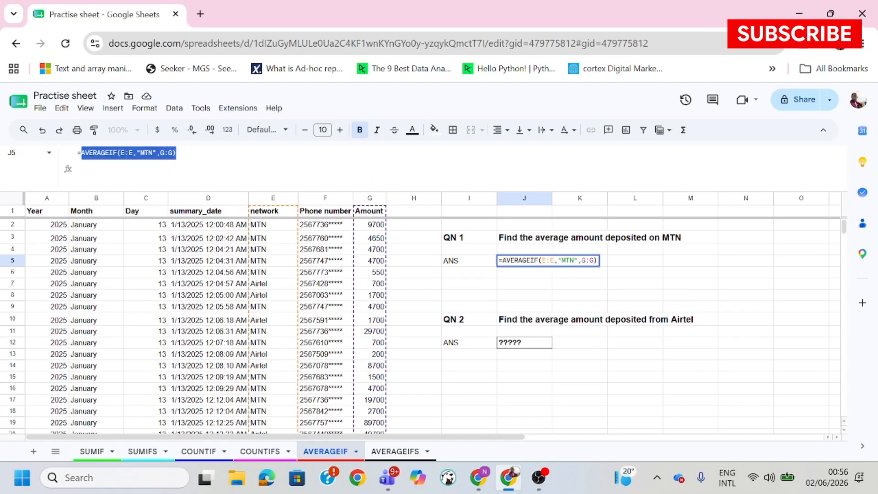
key("Escape")
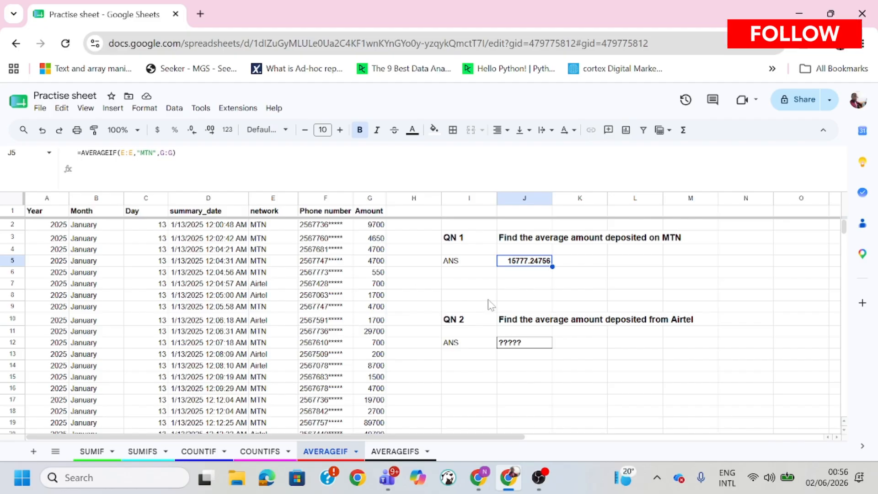
- Clear the QN 2 answer placeholder in J12, start an AVERAGEIF formula there and show the function's argument help
left_click(535, 346)
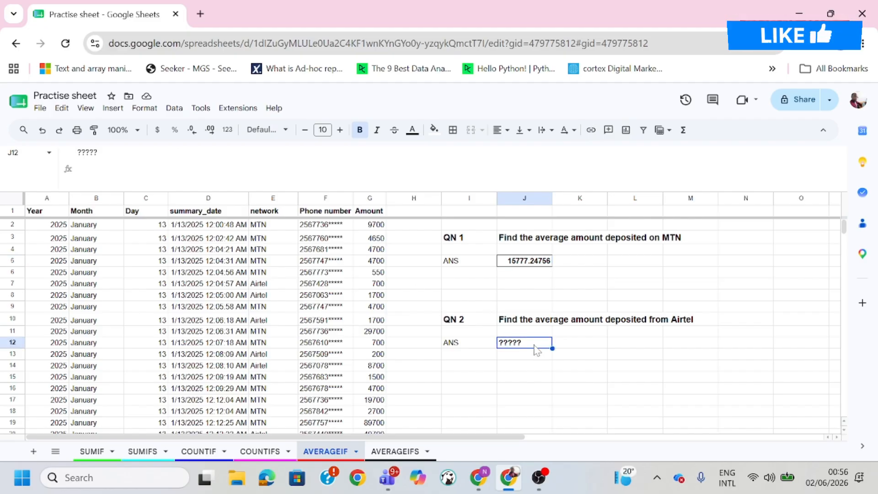
key("Delete")
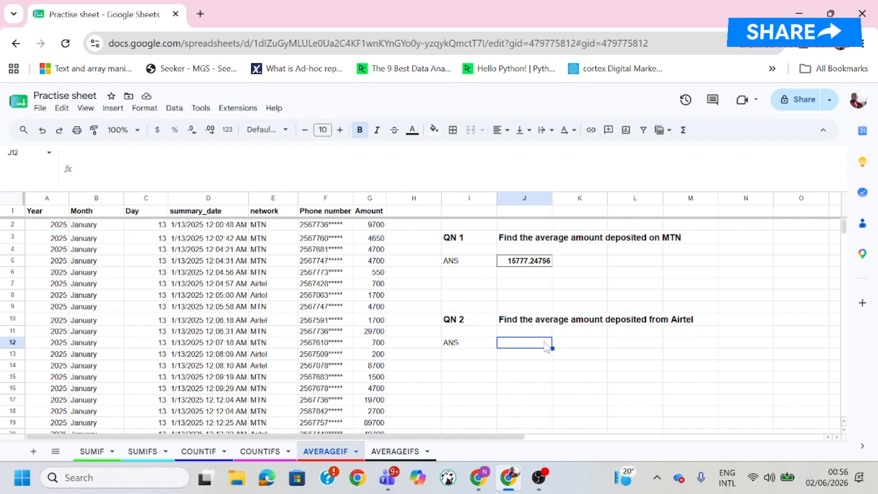
type("=")
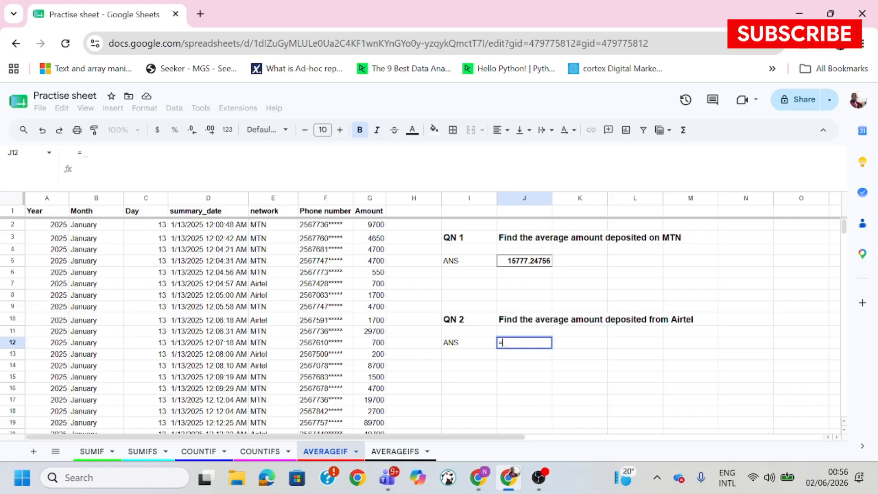
type("su")
key("BackSpace")
key("BackSpace")
type("av")
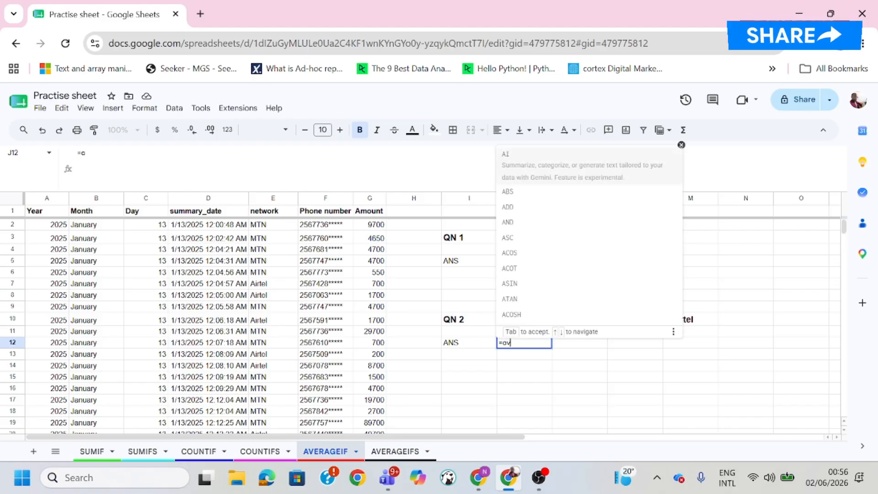
type("erageif")
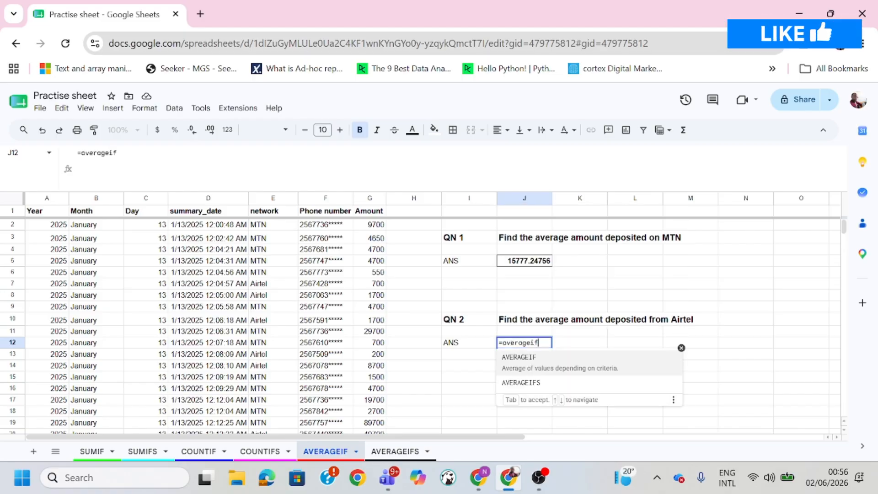
type("(")
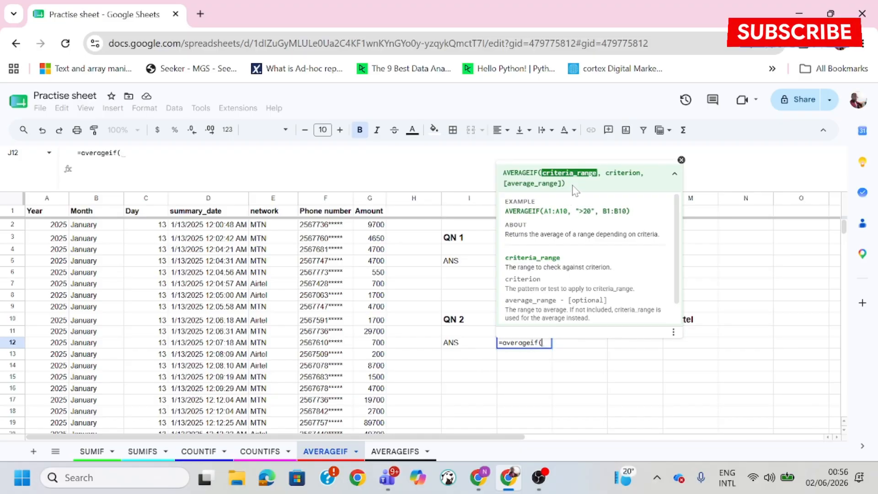
left_click(681, 160)
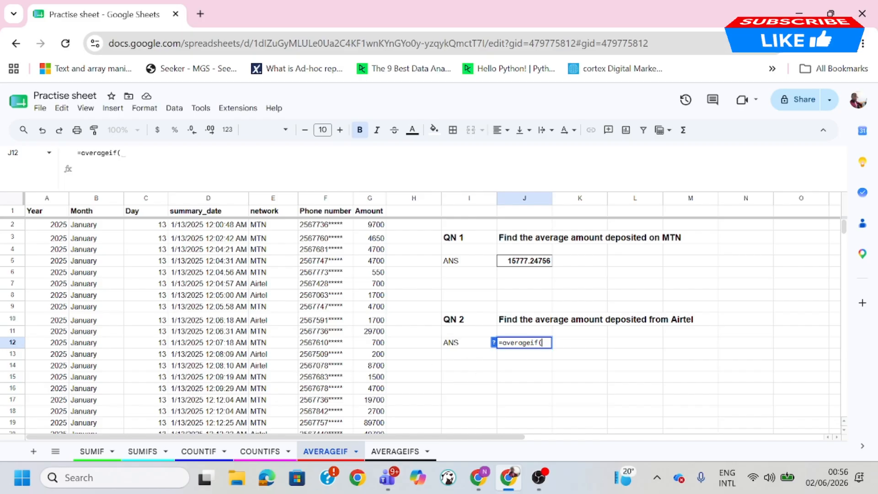
left_click(494, 343)
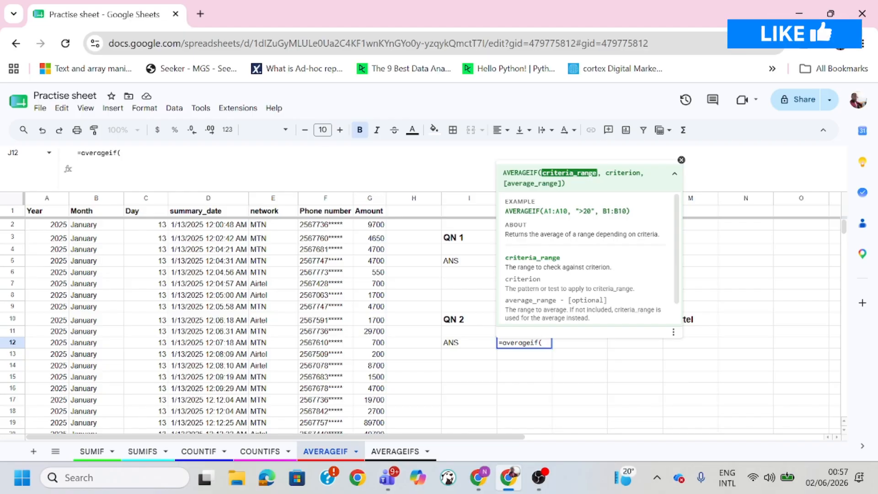
- Complete the J12 formula as =averageif(E:E,"Airtel",G:G), using the network column as criteria range and the Amount column as average range
left_click(273, 199)
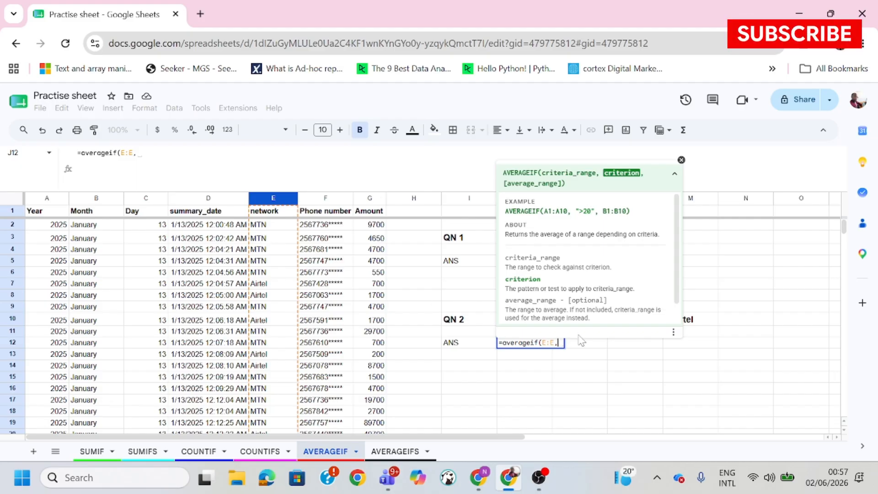
type("\"\"")
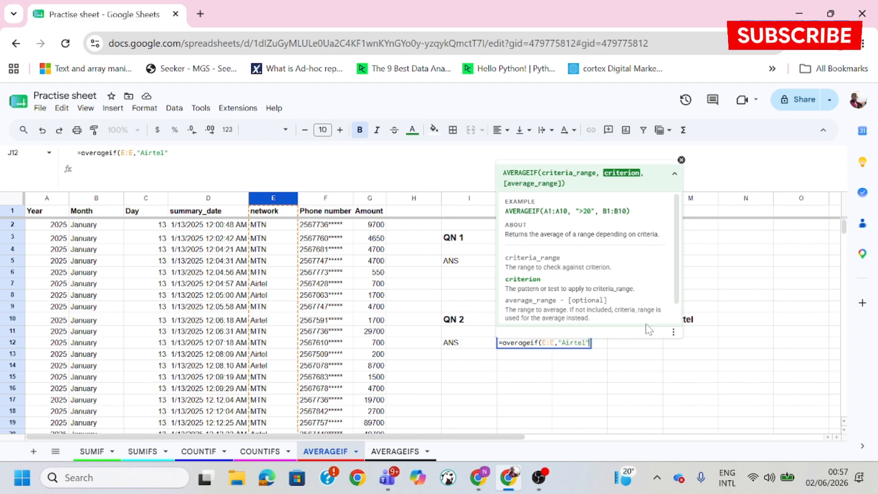
type(",")
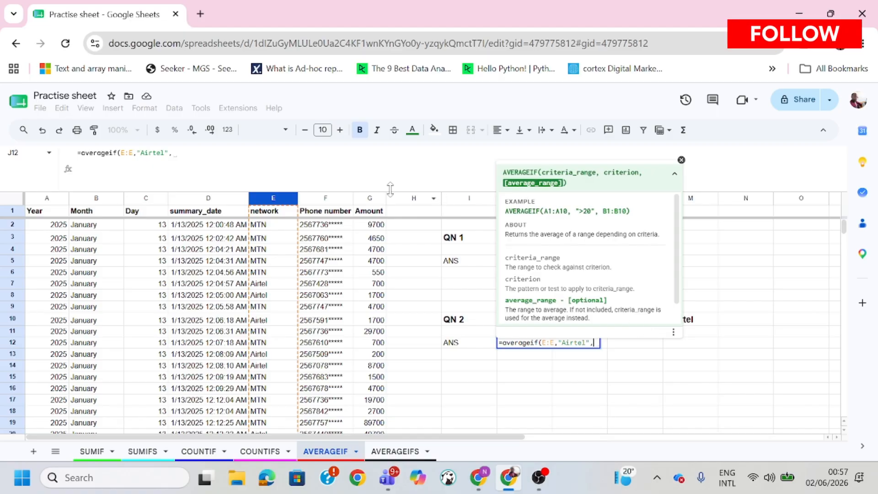
left_click(371, 199)
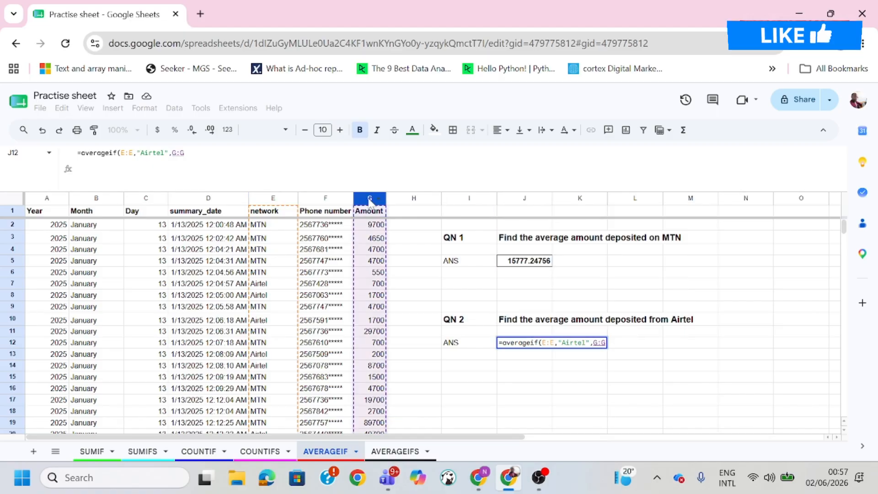
type(")")
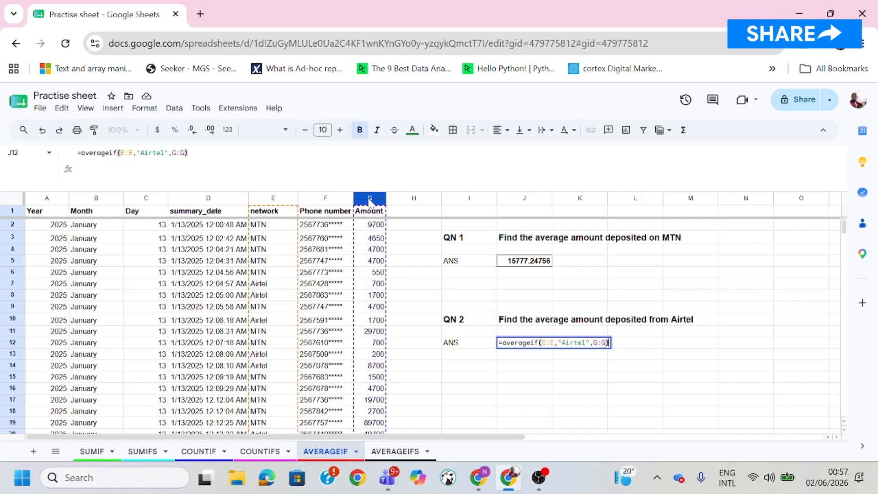
key("Return")
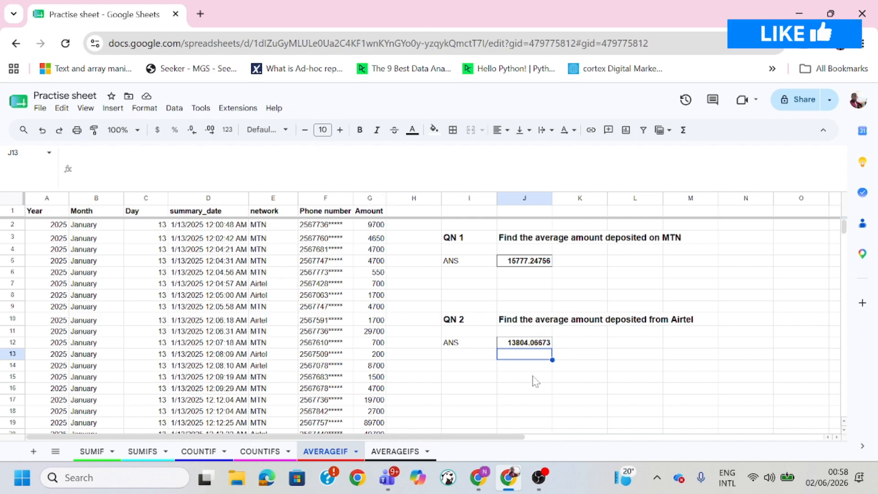
- Add a bold third question in row 15: "Q 3" in I15 and "Find the average amount deposited on 16th" in J15
left_click(466, 382)
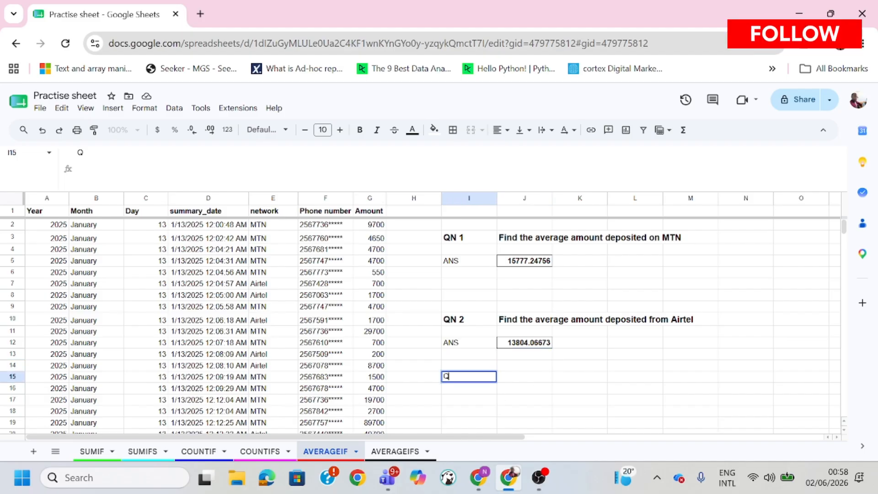
type("Q2")
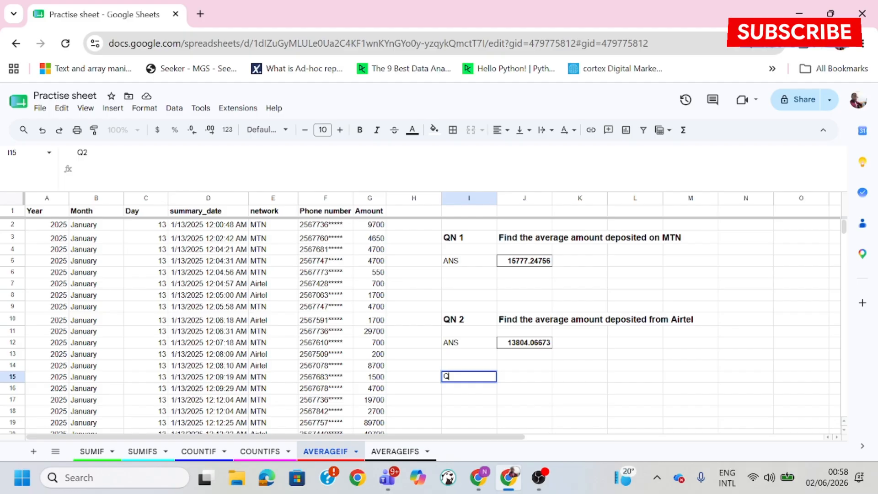
key("BackSpace")
type("3")
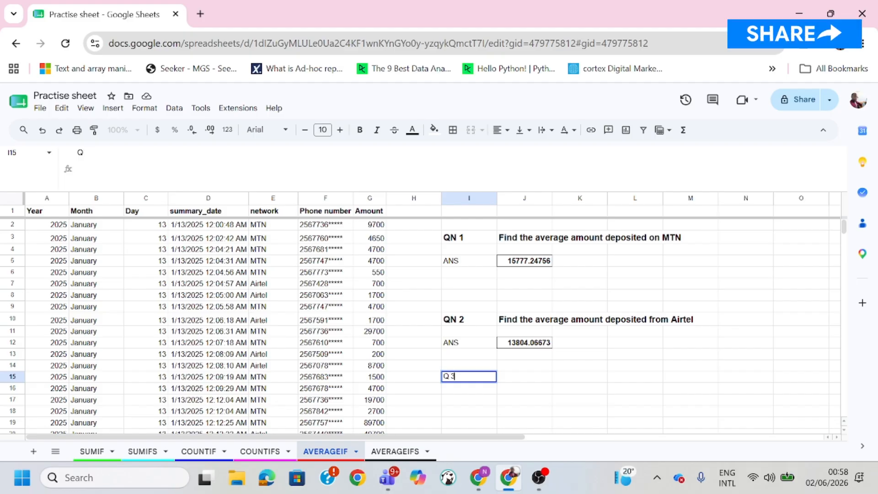
key("Tab")
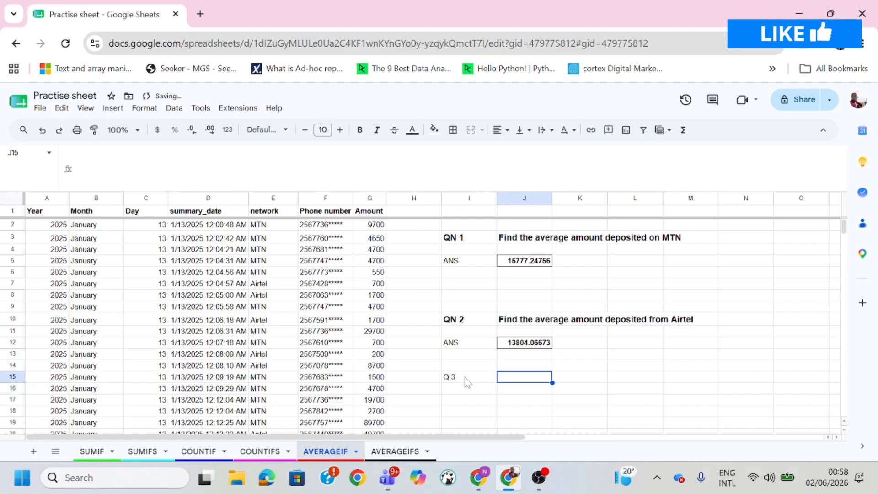
type("Find the average amount deposited on")
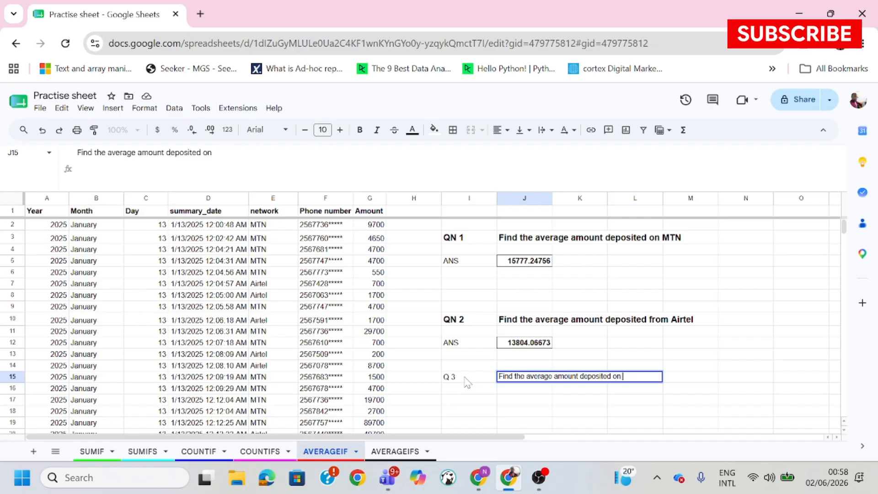
type("16th")
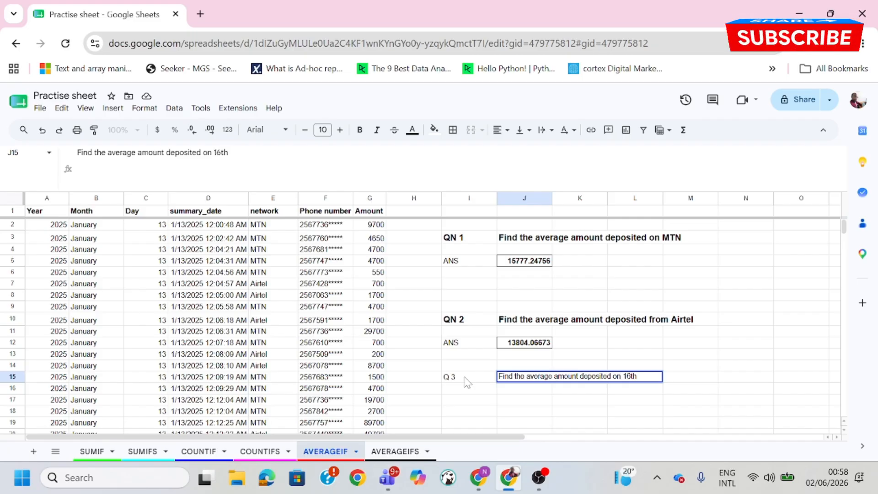
left_click(466, 386)
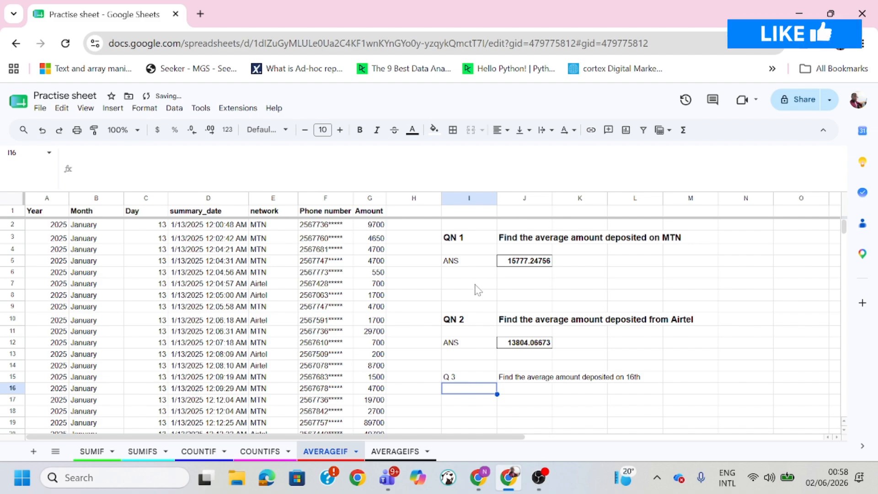
left_click_drag(486, 379, 580, 380)
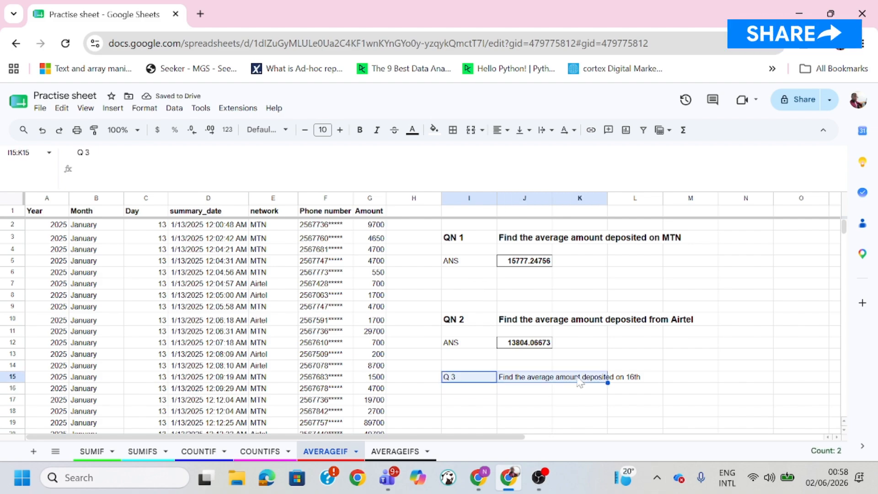
key("ctrl+b")
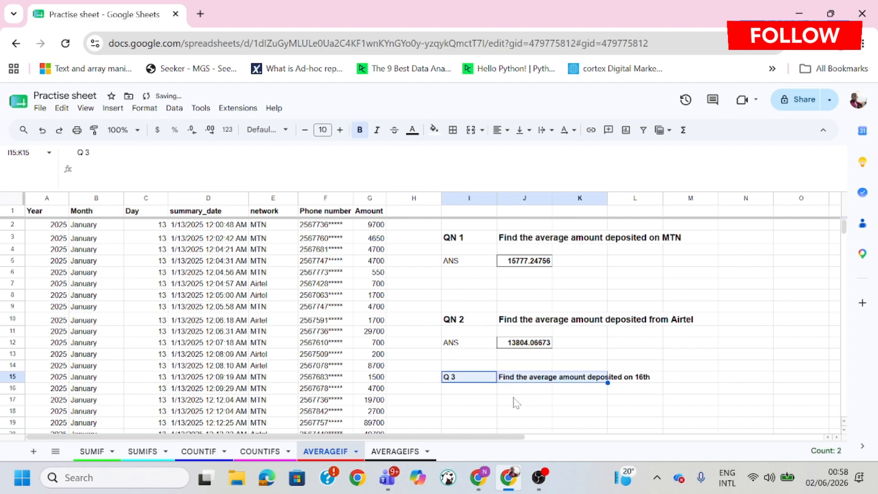
- Enter the label "Ans" in I17 and start an AVERAGEIF formula in J17 with the argument help hidden
left_click(486, 402)
type("Ans")
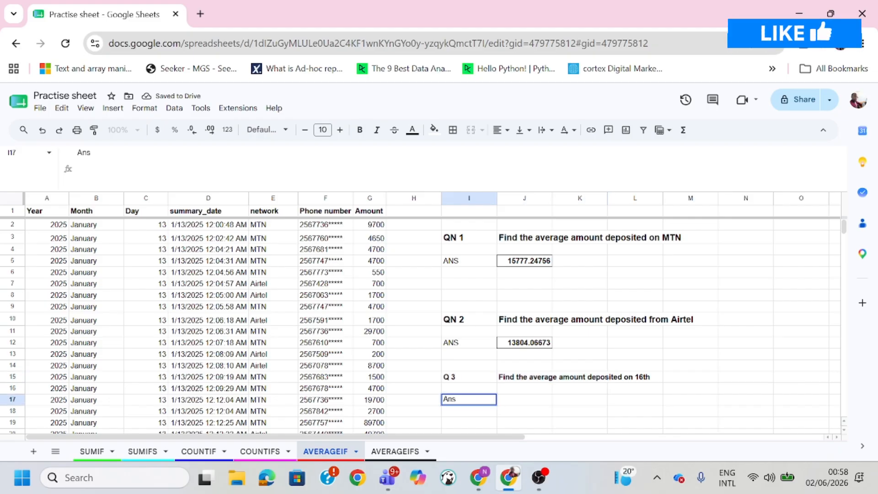
key("Tab")
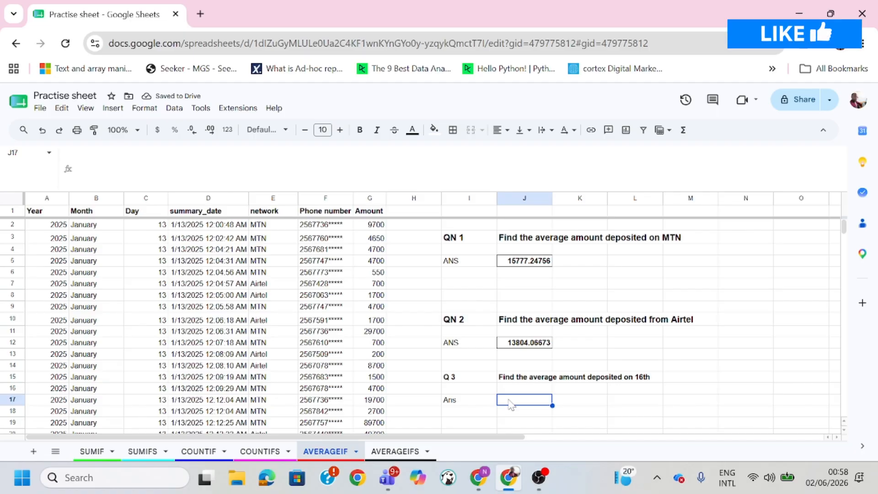
type("=")
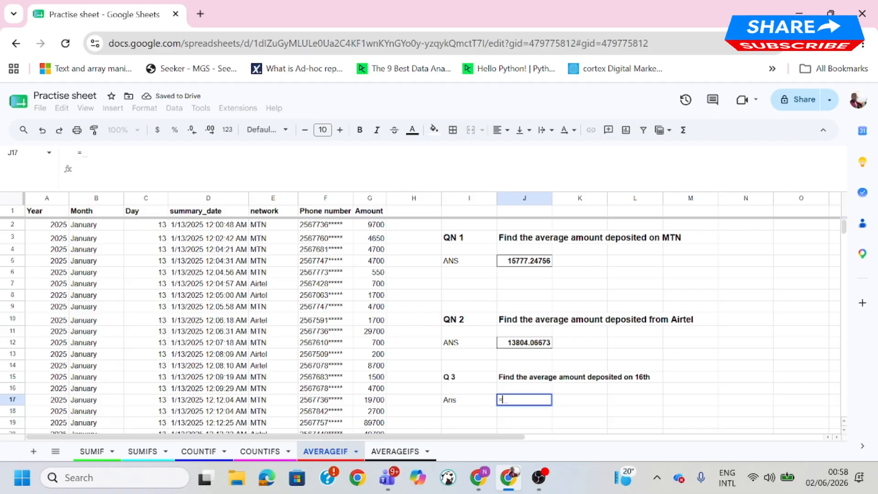
type("average")
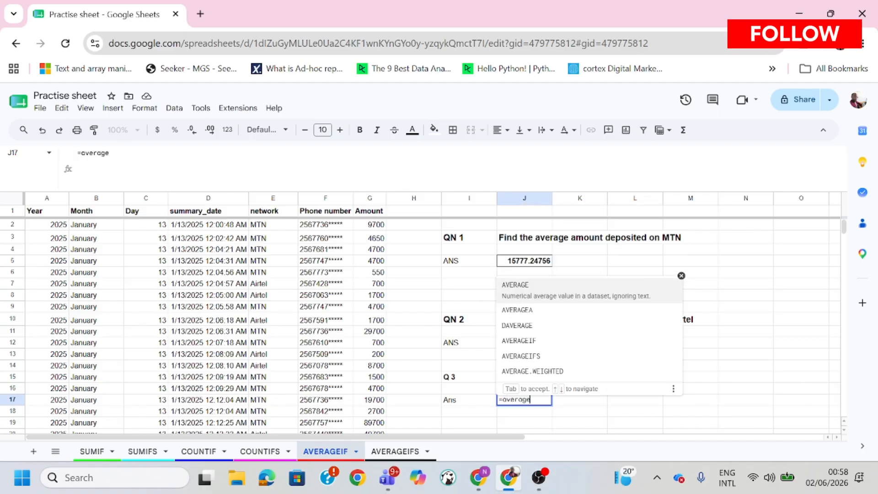
type("if(")
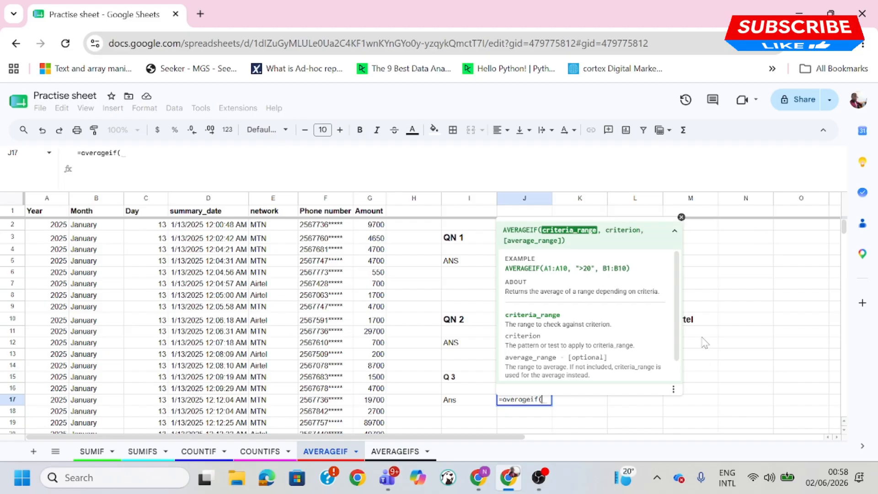
left_click(681, 217)
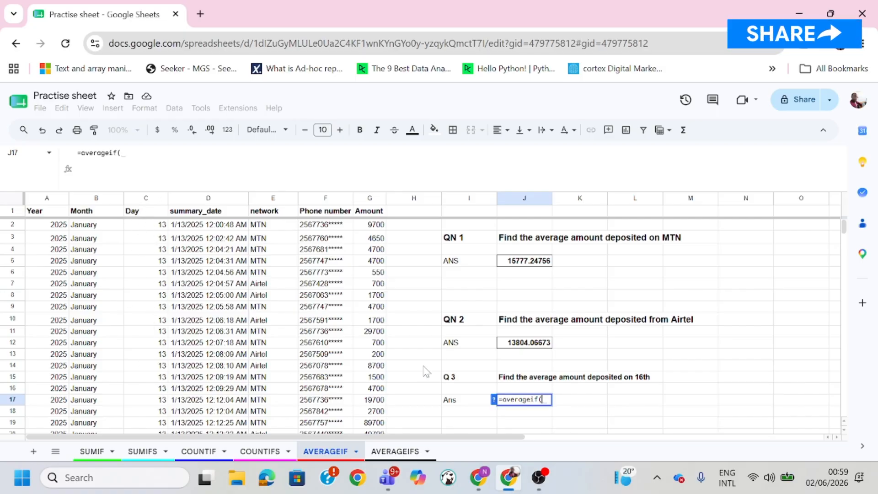
- Complete the J17 formula as =averageif(C:C,16,G:G), using the Day column as criteria range and Amount as average range, and select the result
left_click(149, 200)
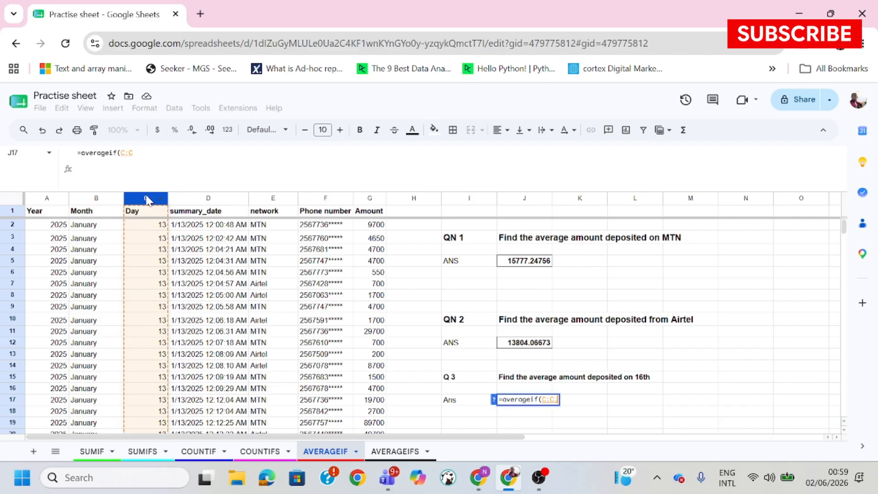
type(",")
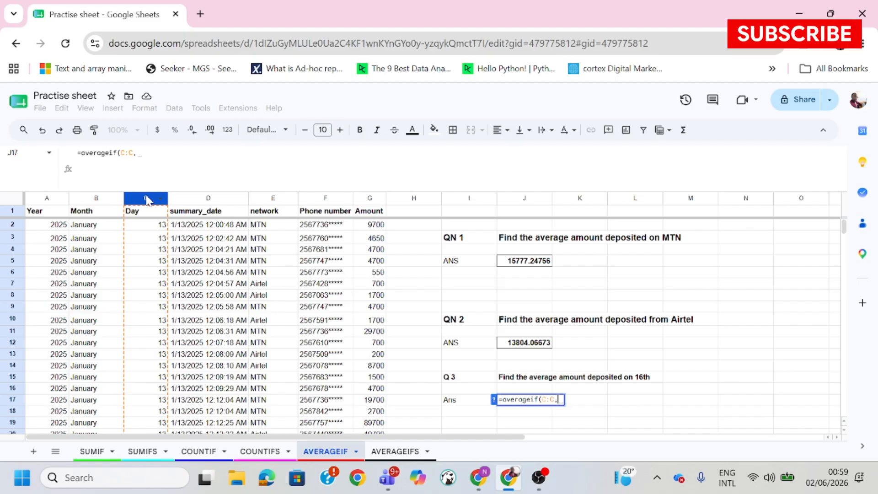
type("16,")
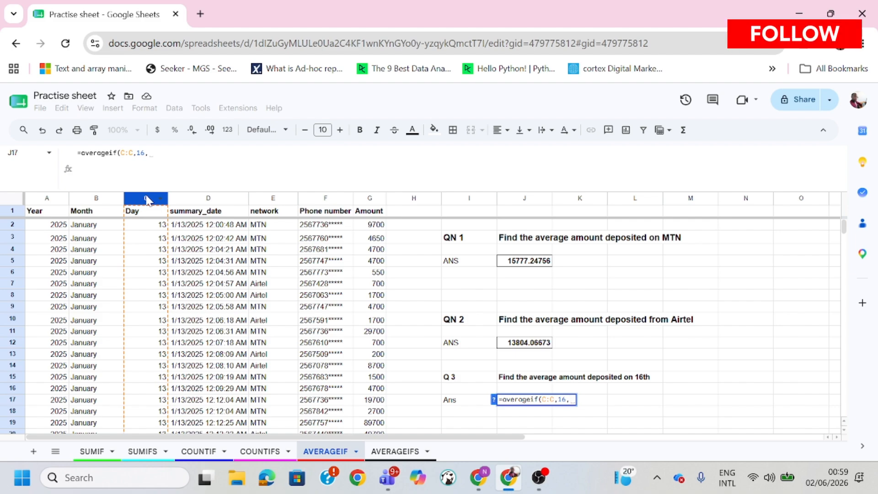
left_click(494, 400)
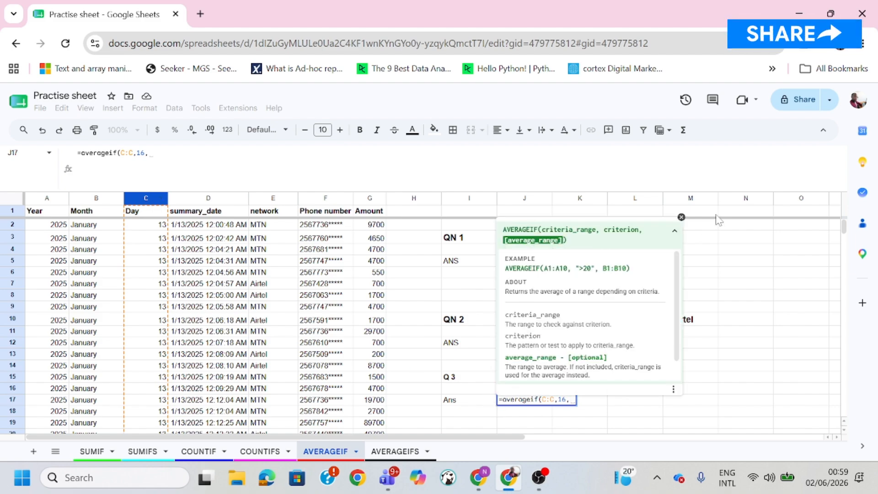
left_click(682, 218)
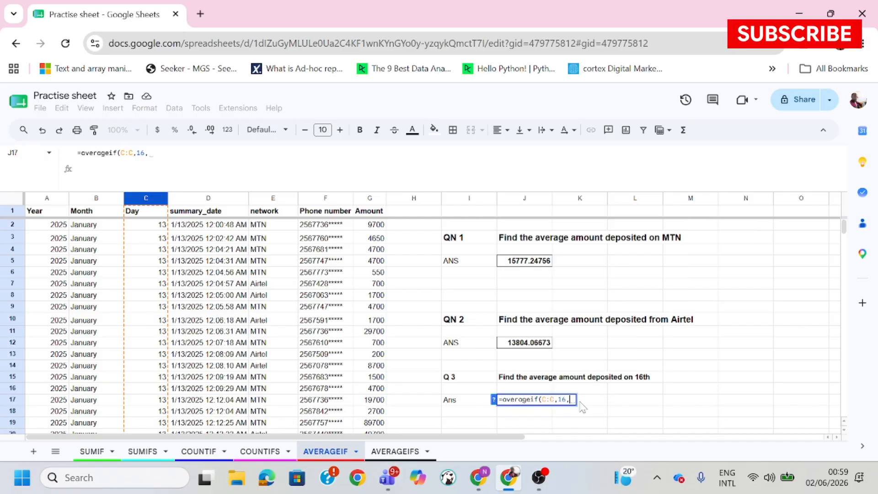
left_click(372, 200)
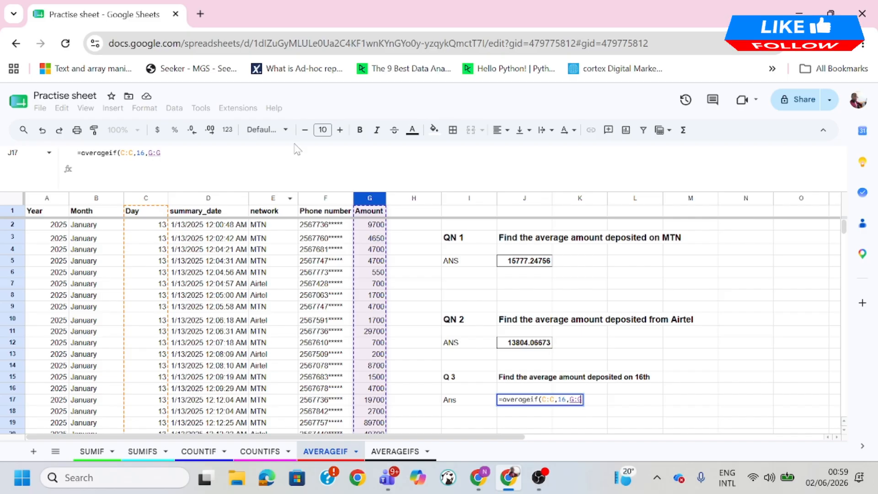
type(")")
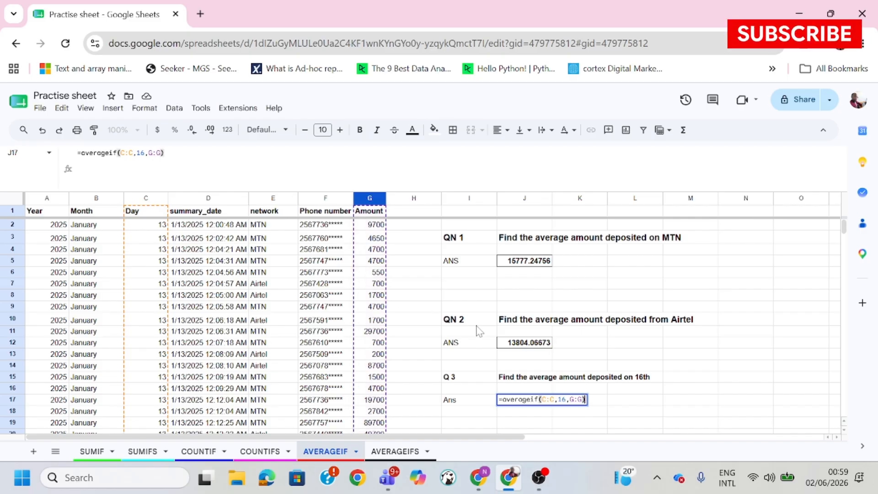
key("Return")
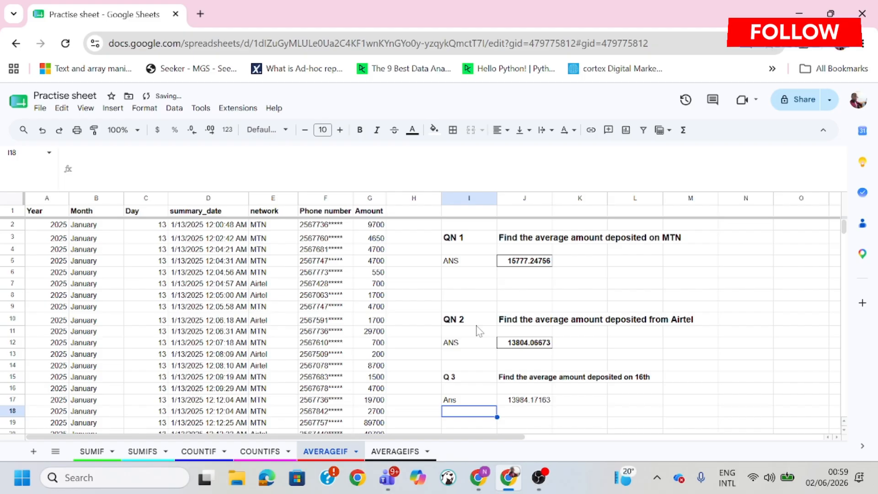
left_click(533, 405)
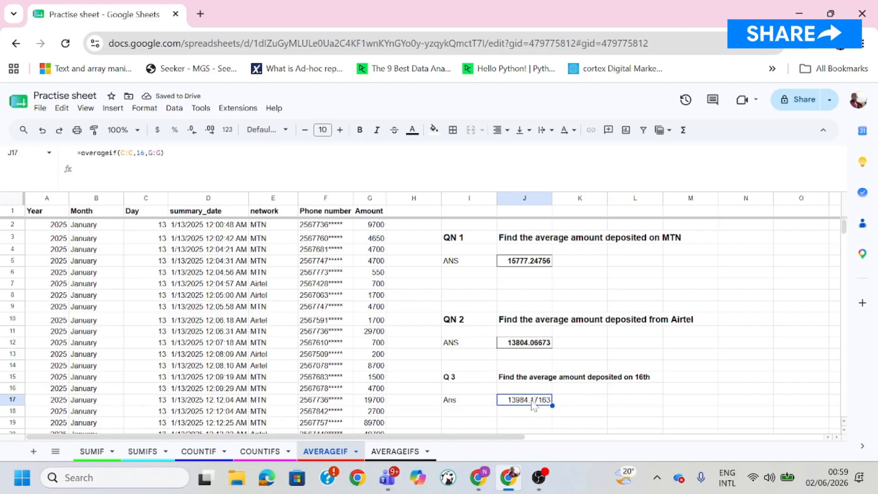